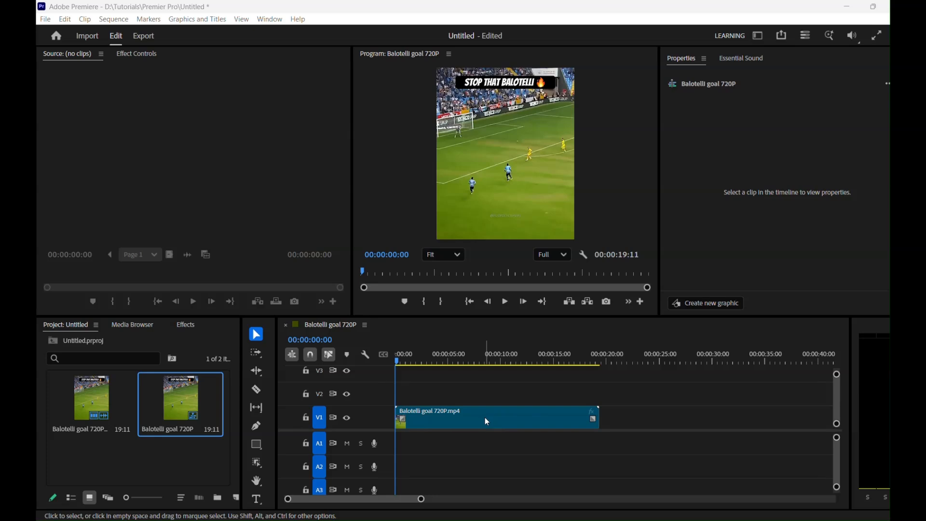
Step: Play the Balotelli goal 720P sequence from its start and scrub through it to review the footage
left_click(440, 343)
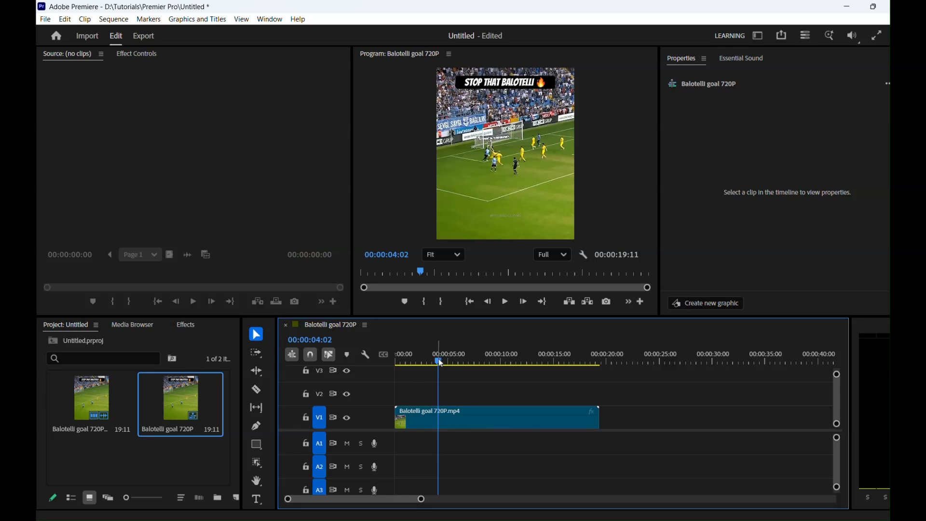
left_click_drag(440, 363, 389, 364)
key("space")
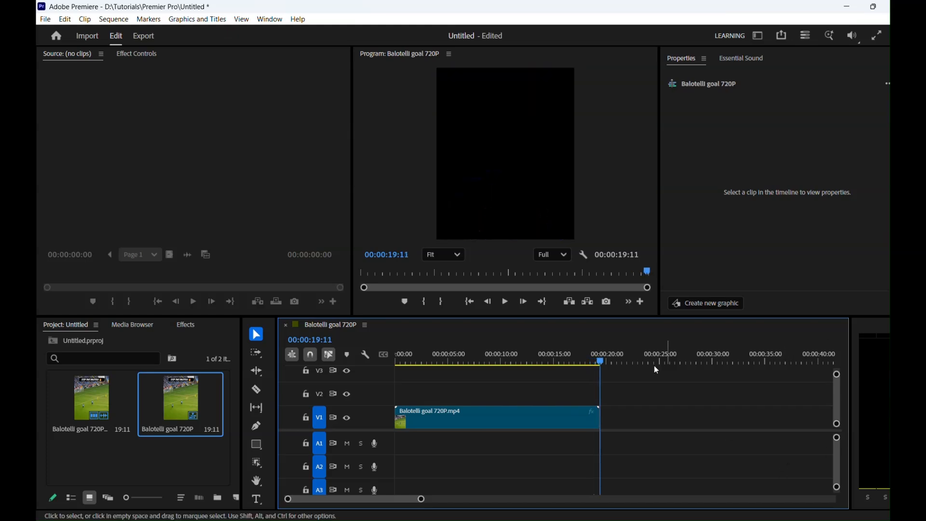
left_click_drag(601, 361, 541, 367)
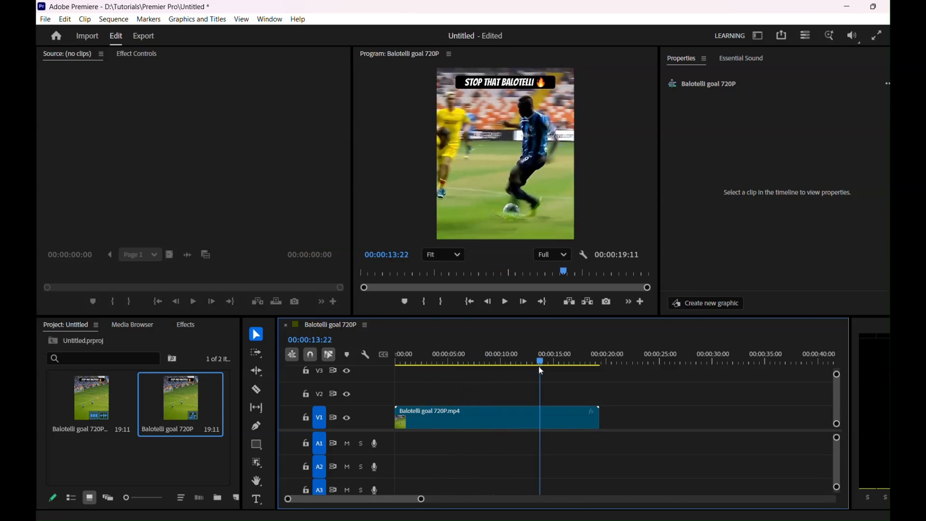
Step: Split the clip on V1 at 00:00:05:25 with the Razor tool and return to the Selection tool
left_click(256, 390)
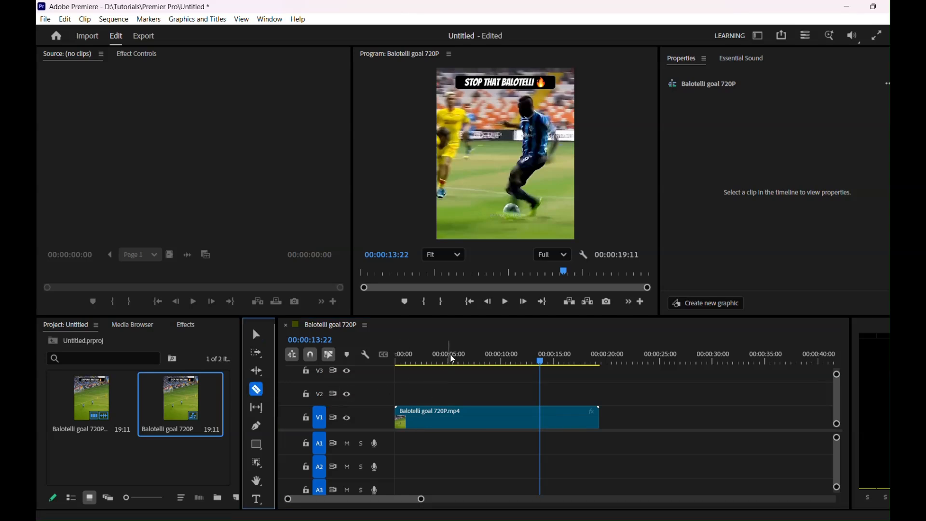
left_click_drag(542, 365, 461, 368)
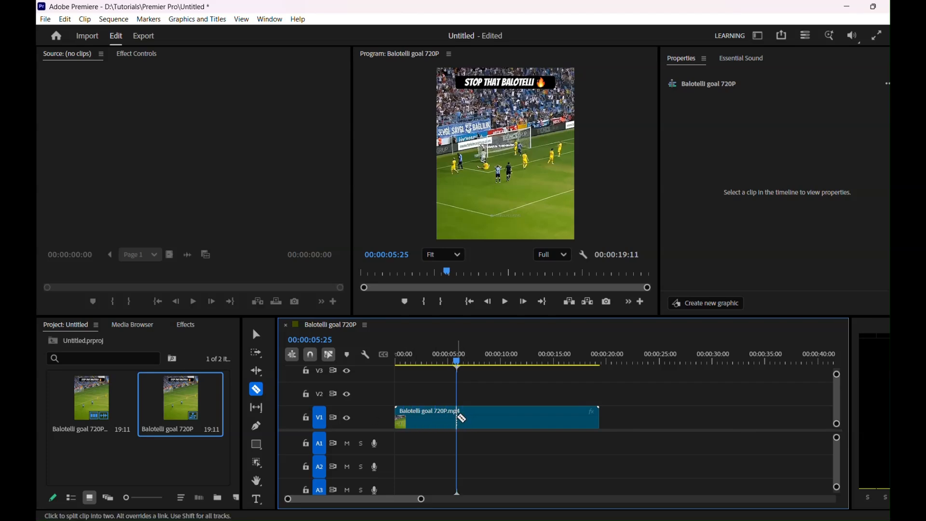
left_click(461, 416)
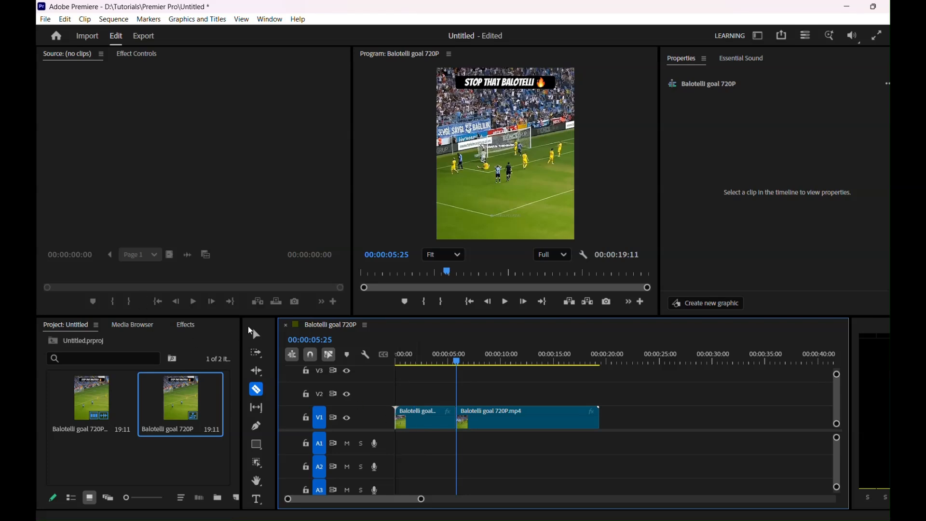
key("v")
Step: Try deleting the first segment without closing its gap, and undo the deletion
left_click(434, 416)
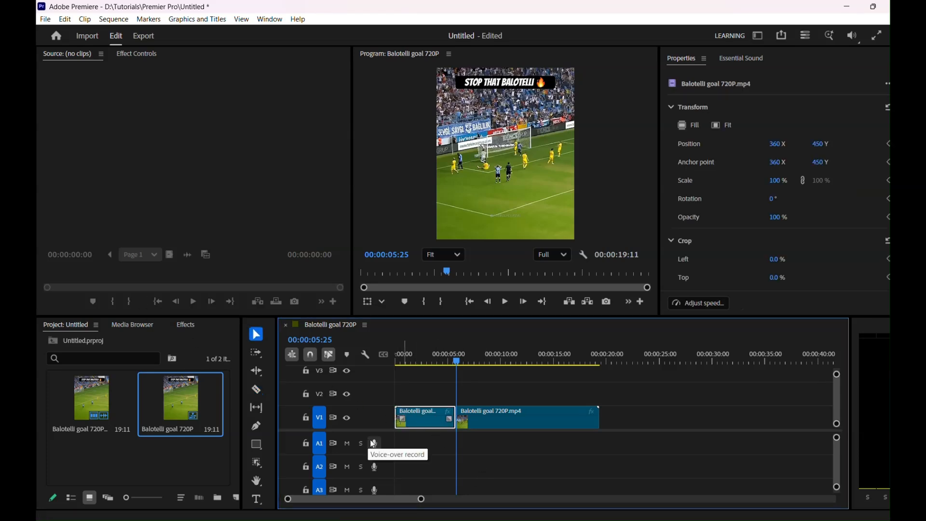
left_click(497, 415)
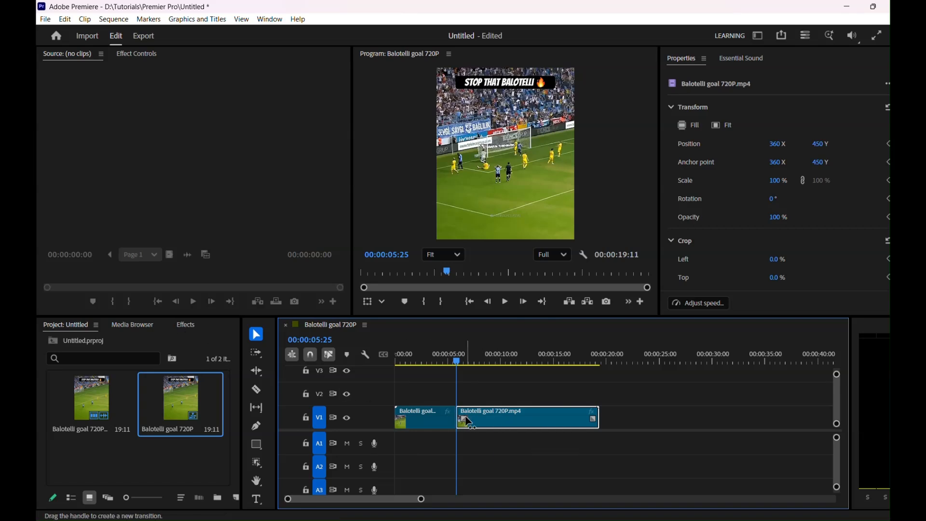
left_click(418, 420)
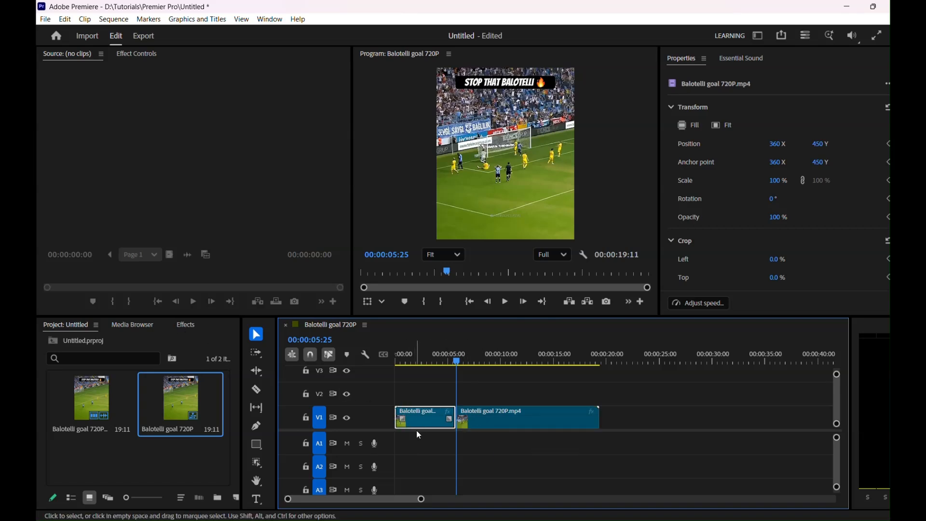
key("Delete")
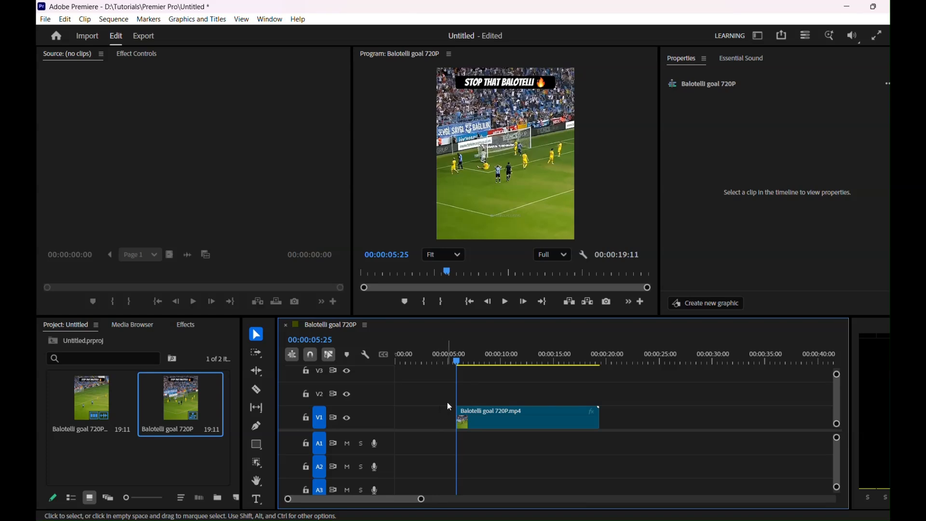
key("ctrl+z")
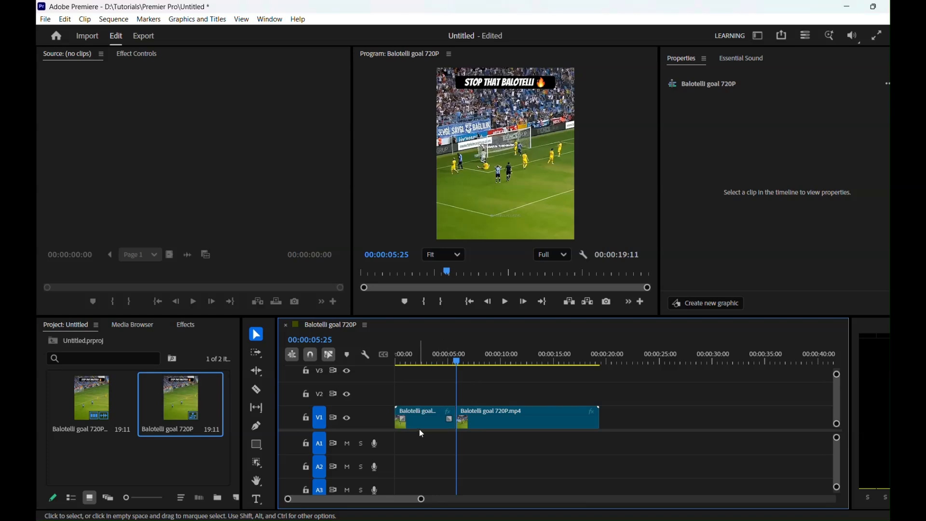
Step: Try a ripple delete on the first segment, and undo both the deletion and the razor cut
left_click(426, 412)
left_click(427, 413)
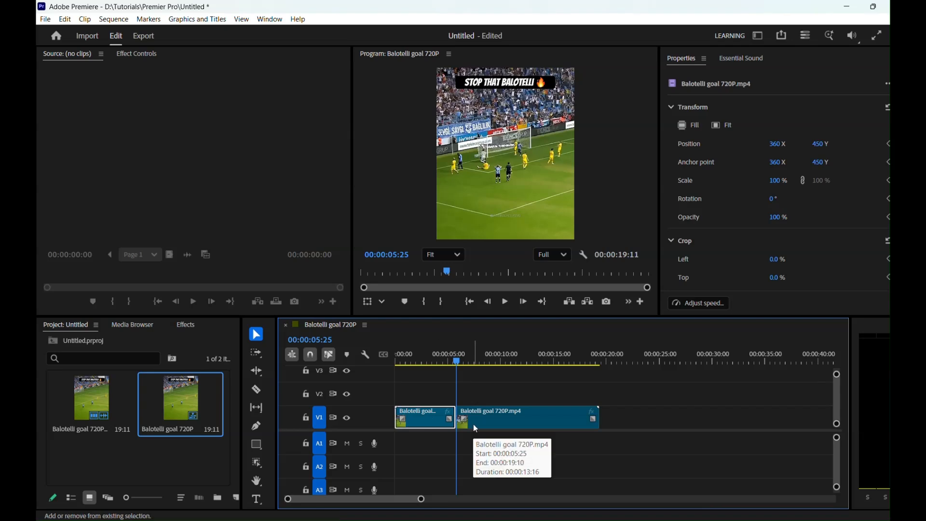
key("shift+Delete")
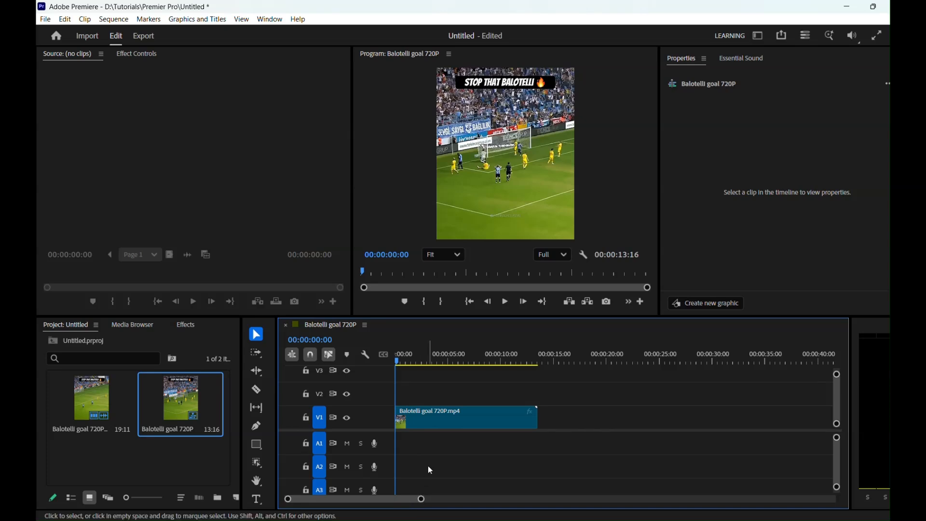
key("ctrl+z")
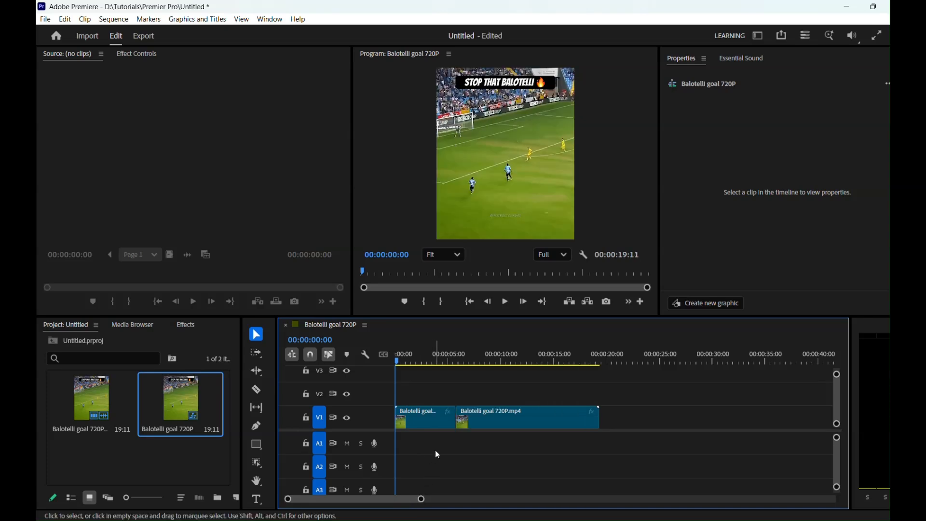
key("ctrl+z")
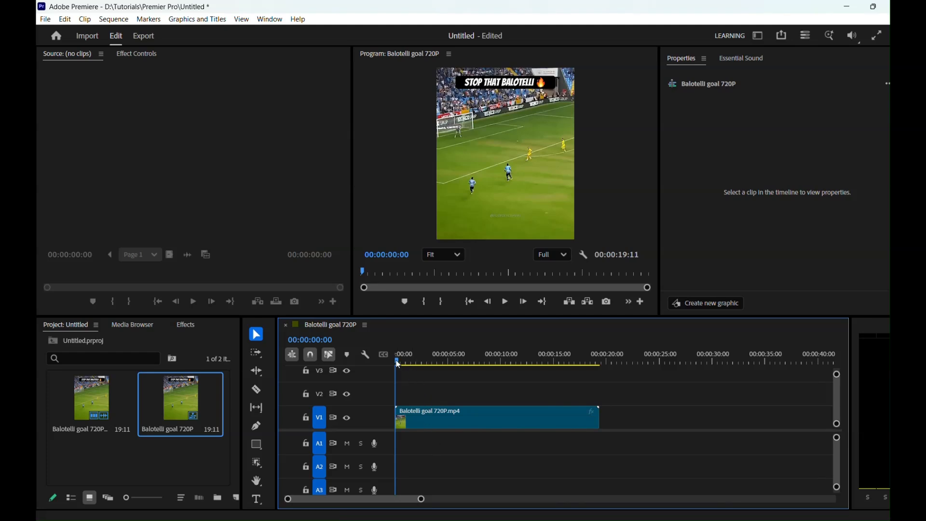
Step: Play and scrub through the opening footage to 00:00:05:27 and split the V1 clip at that frame
left_click_drag(398, 365, 409, 363)
key("space")
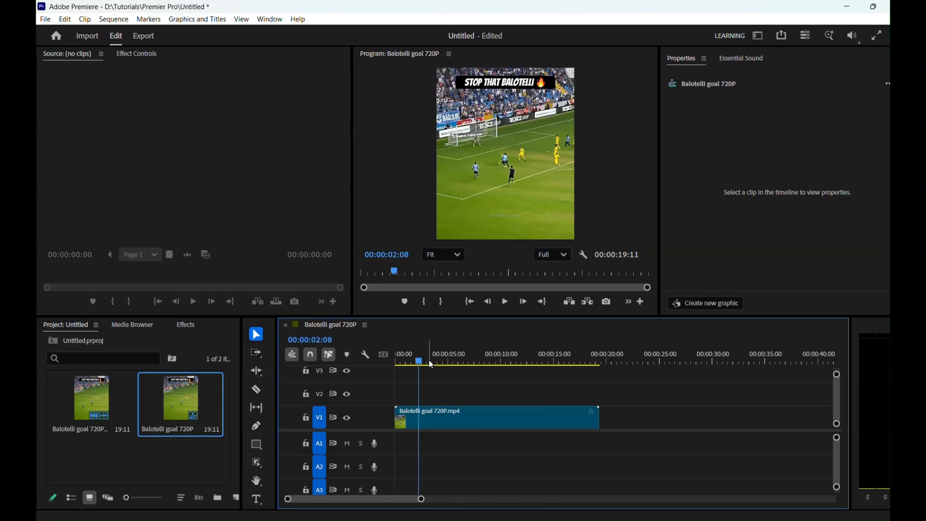
key("space")
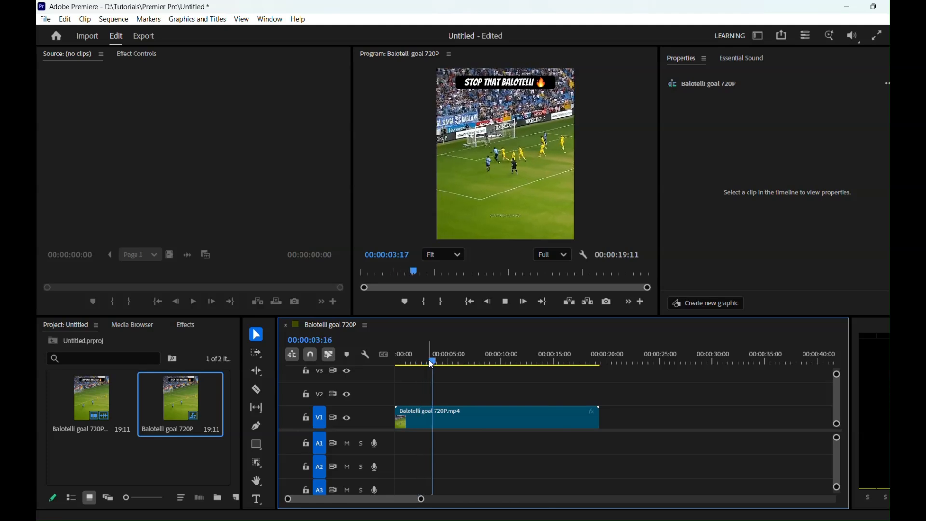
key("space")
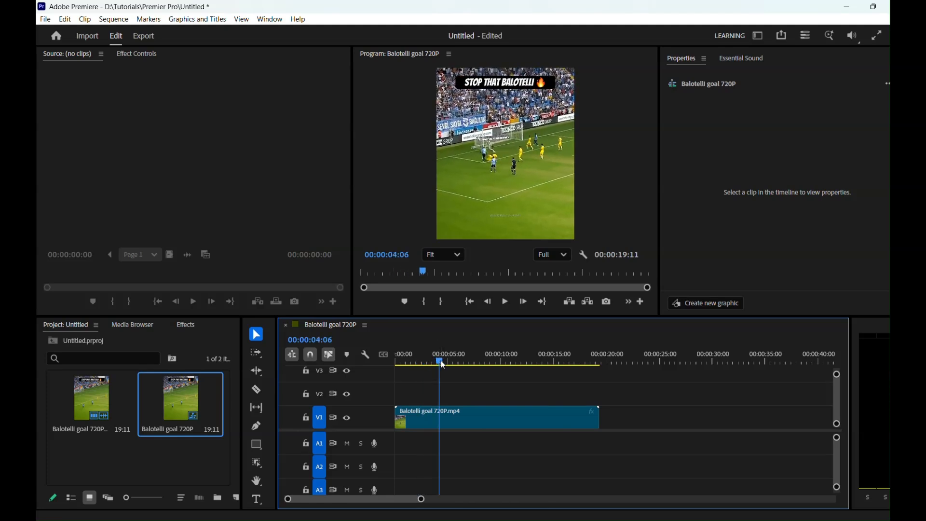
left_click_drag(443, 365, 459, 364)
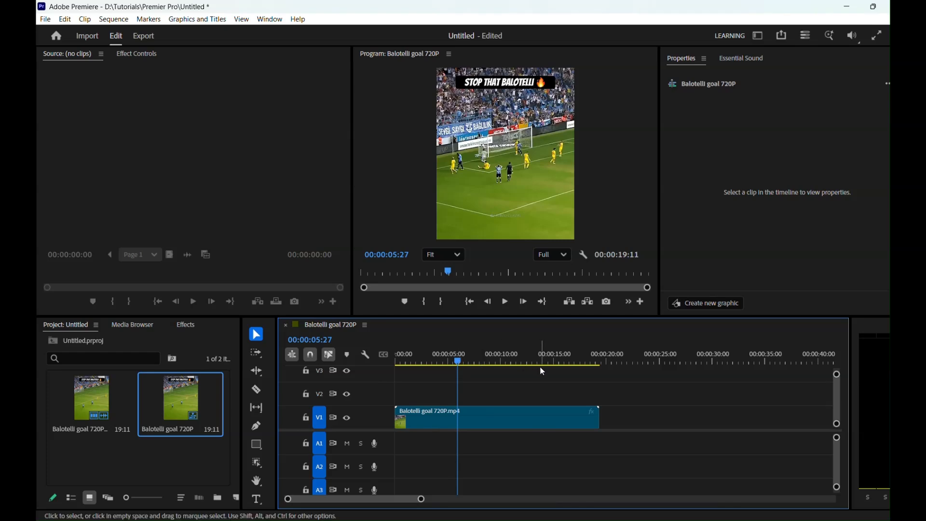
key("ctrl+k")
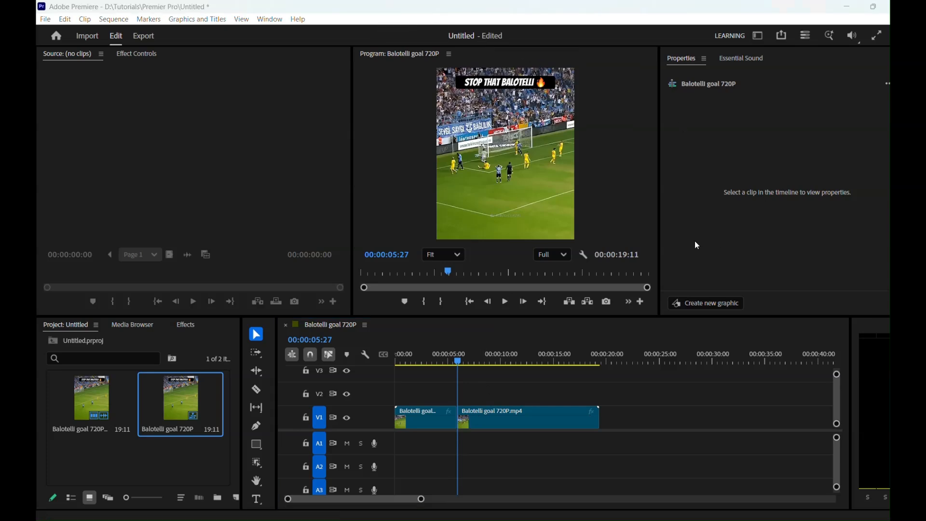
Step: Ripple delete the first segment before the 00:00:05:27 cut, closing the gap on V1
left_click(254, 337)
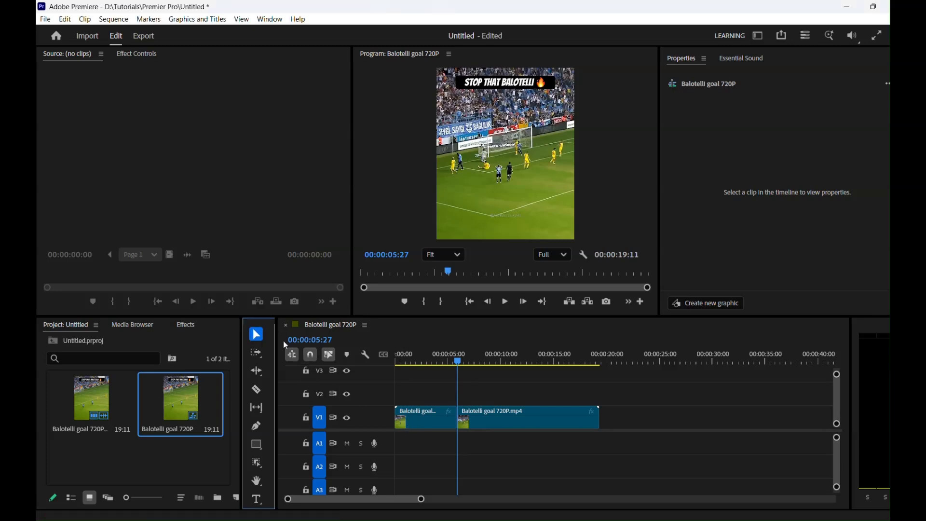
left_click(426, 423)
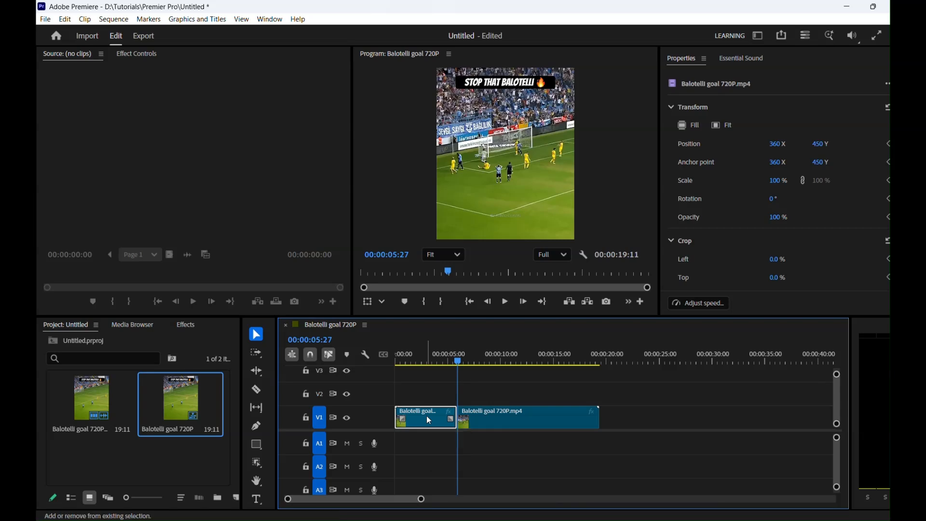
key("shift+Delete")
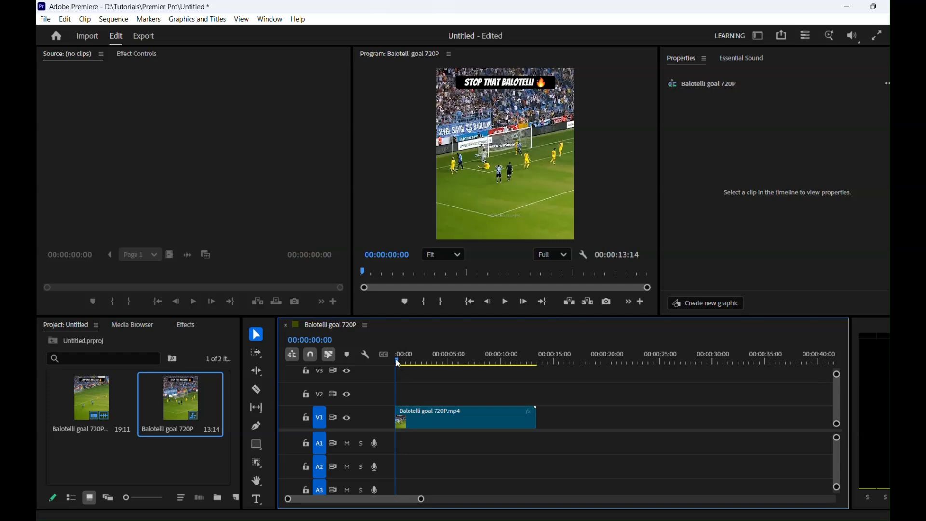
Step: Trim about 13 frames off the start of the remaining clip with the Ripple Edit tool
mouse_move(399, 364)
left_mouse_down()
mouse_move(411, 362)
mouse_move(386, 361)
mouse_move(395, 358)
left_mouse_up()
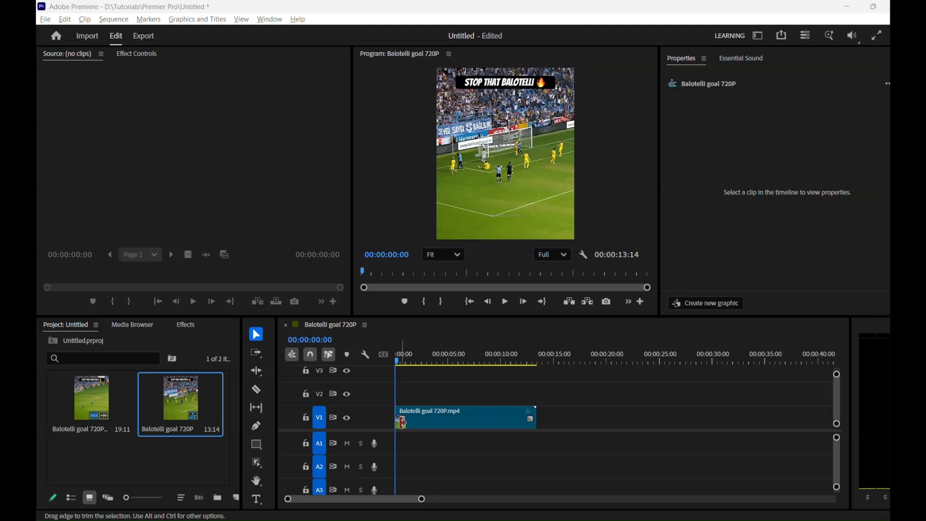
left_click(400, 361)
left_click(399, 361)
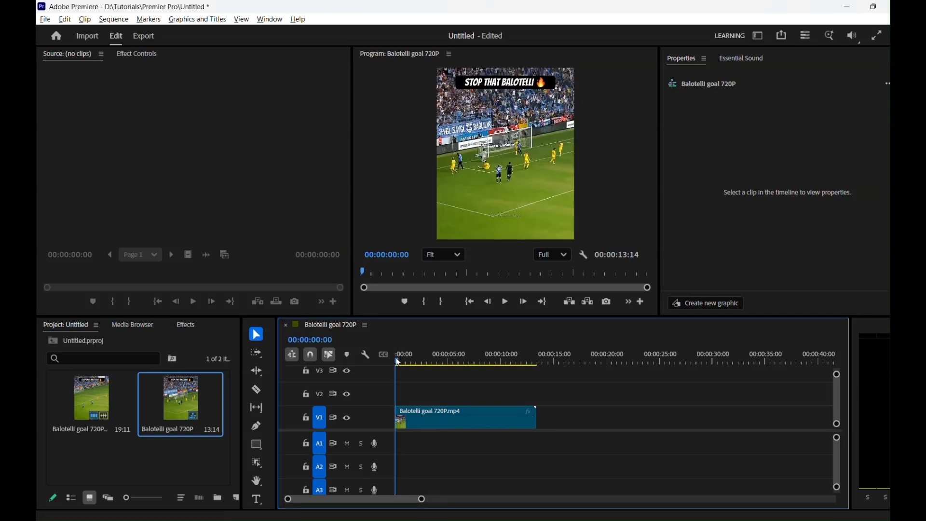
left_click(258, 372)
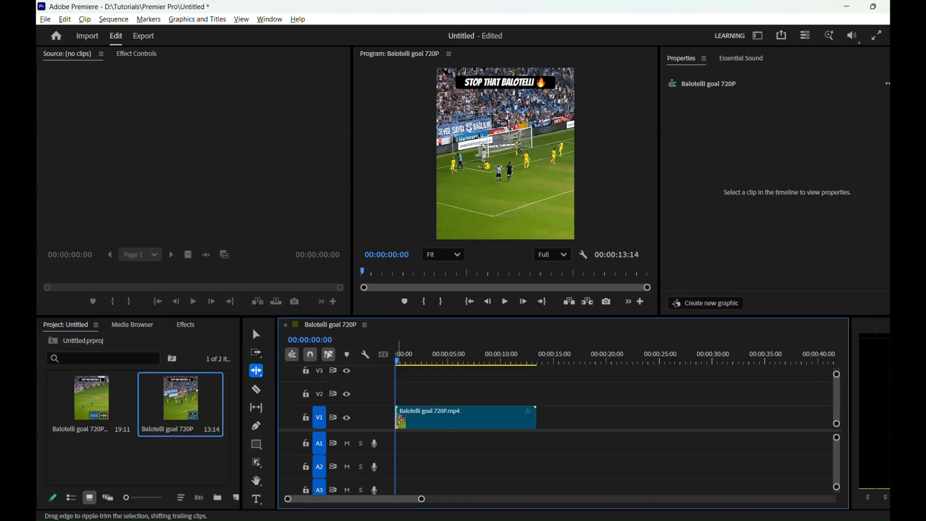
left_click_drag(401, 422, 403, 421)
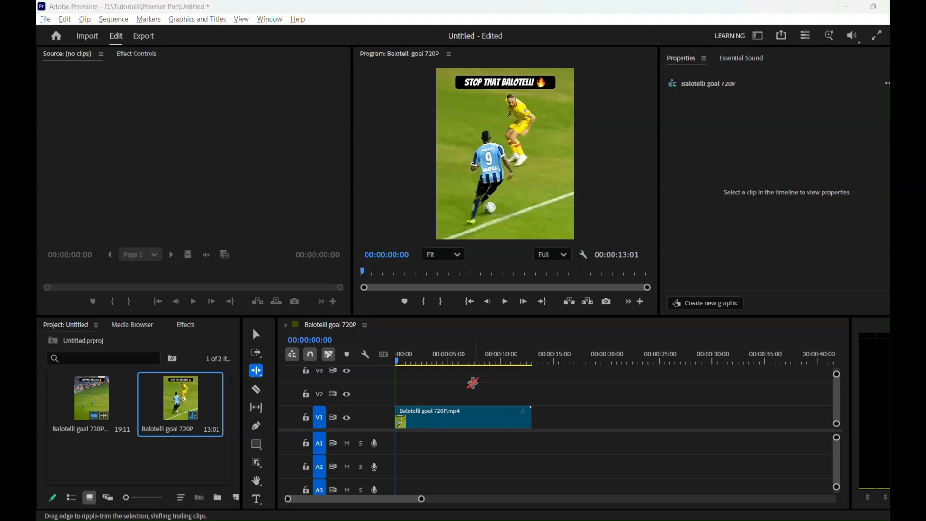
Step: Scrub from the sequence start to 00:00:05:04 and split the V1 clip at that frame
left_click(401, 364)
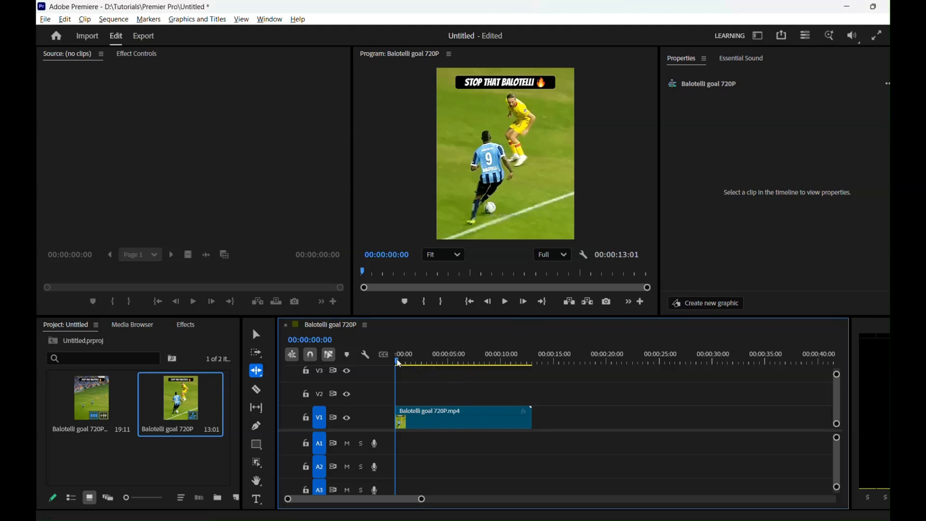
left_click_drag(401, 364, 454, 366)
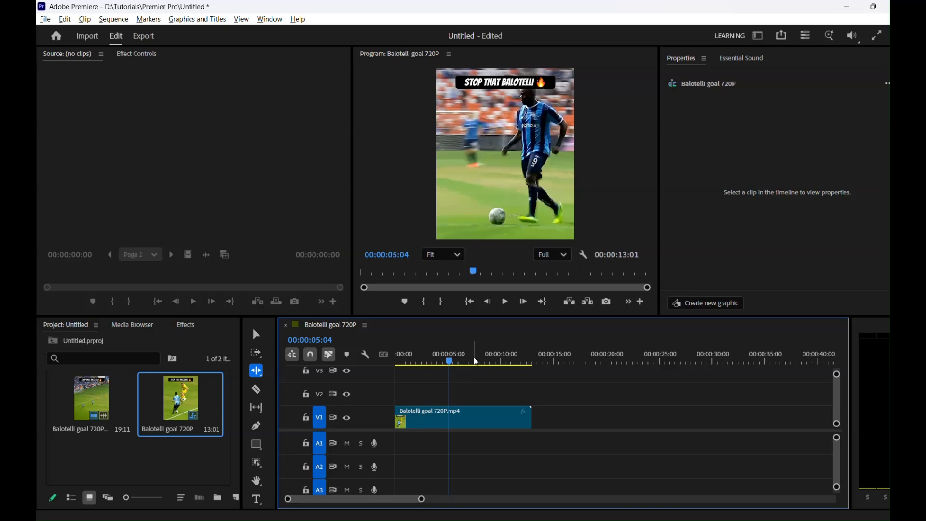
key("ctrl+k")
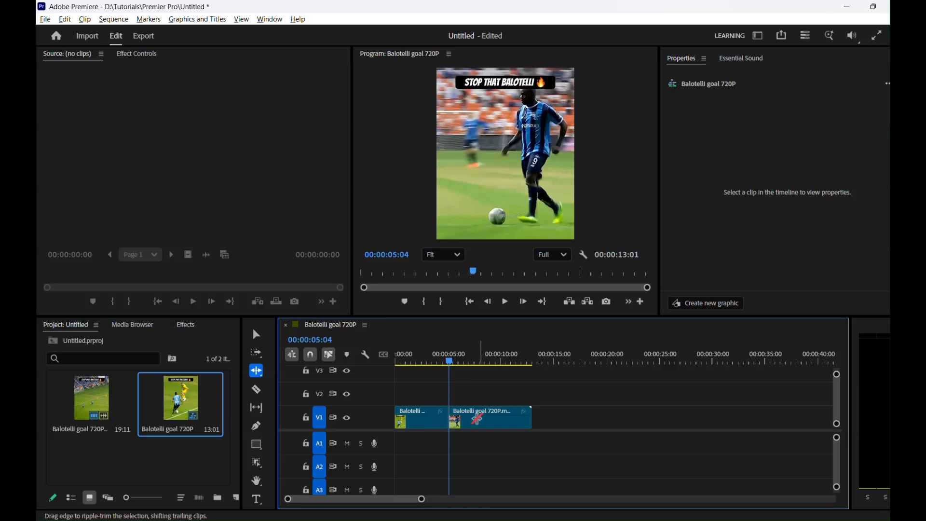
Step: Find the exact scene change at 00:00:10:03 frame by frame and split the second segment there
left_click_drag(450, 370, 504, 364)
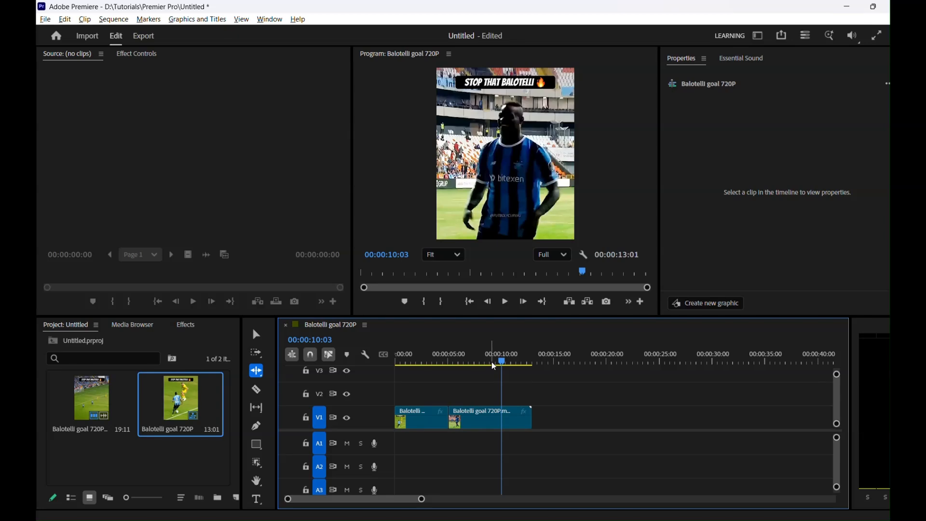
key("Left")
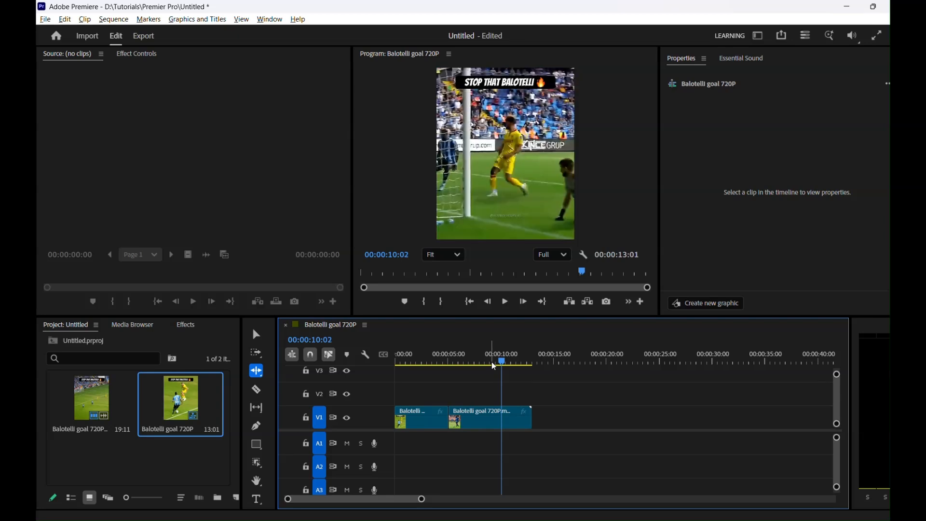
key("Right")
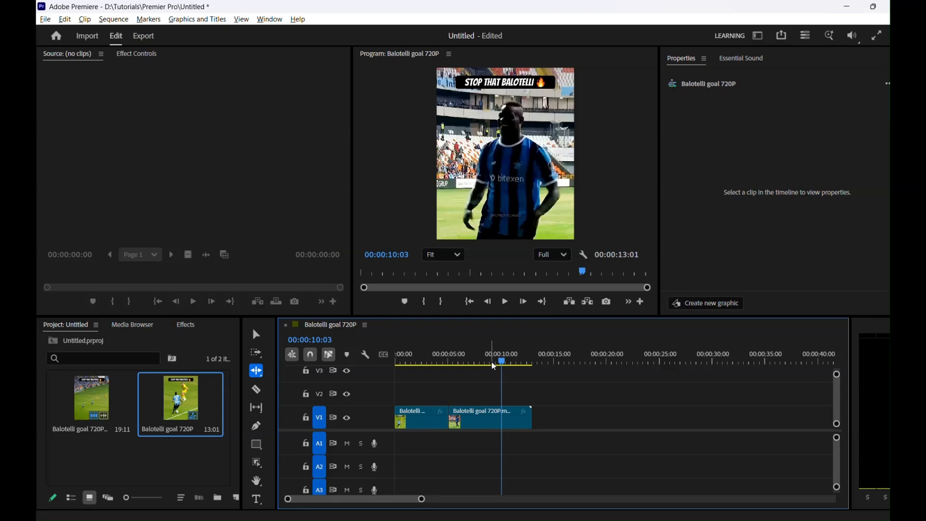
key("ctrl+k")
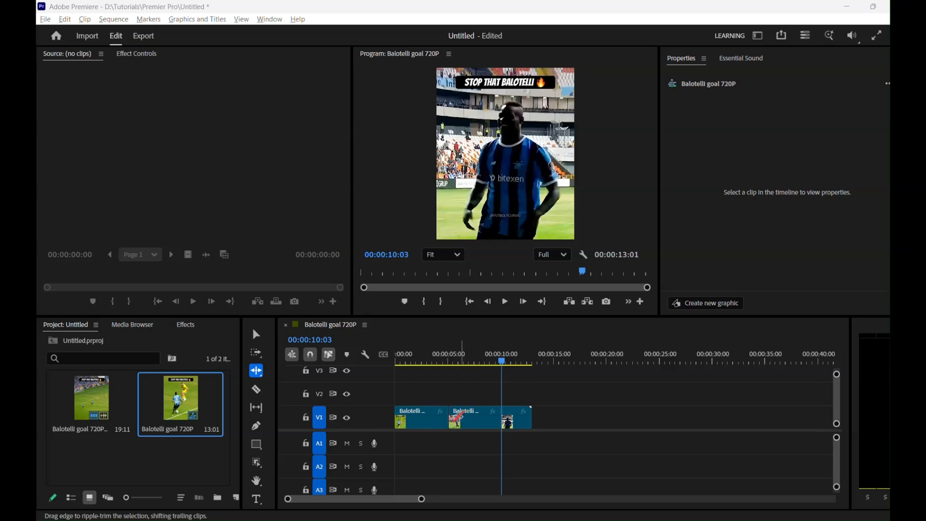
Step: Ripple trim about 19 frames off the start of the second V1 segment, keeping its edit point after the first segment
left_click_drag(502, 363, 453, 370)
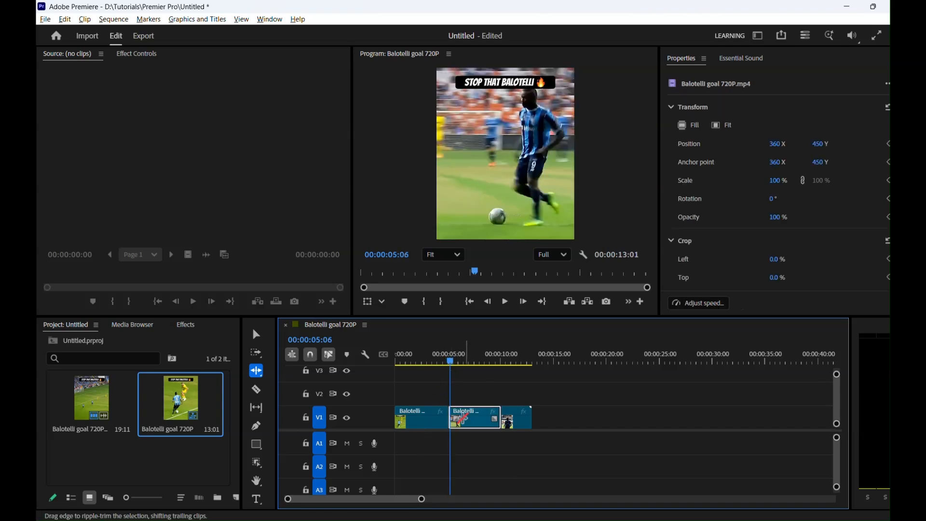
left_click(455, 420)
left_click_drag(454, 421, 459, 421)
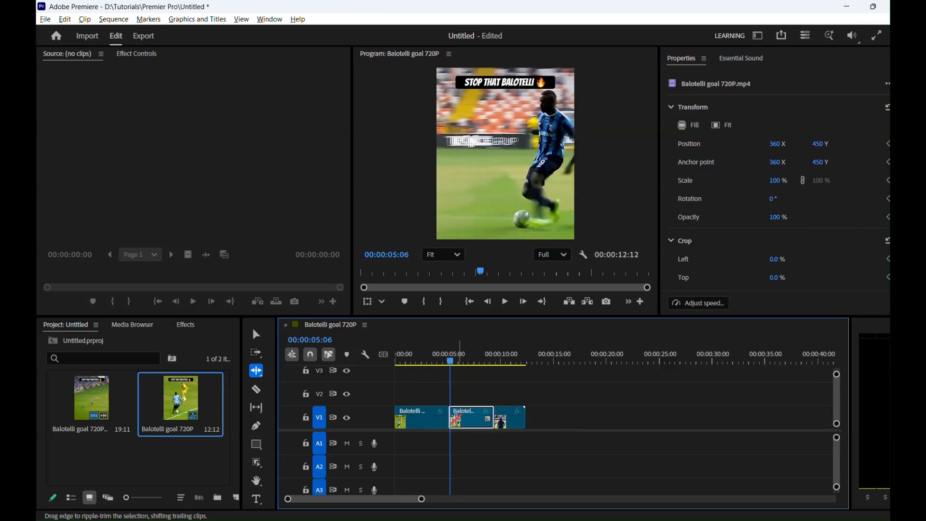
Step: Find the end of the goal shot at 00:00:04:16 and split the first V1 segment there with the Razor tool
left_click(257, 390)
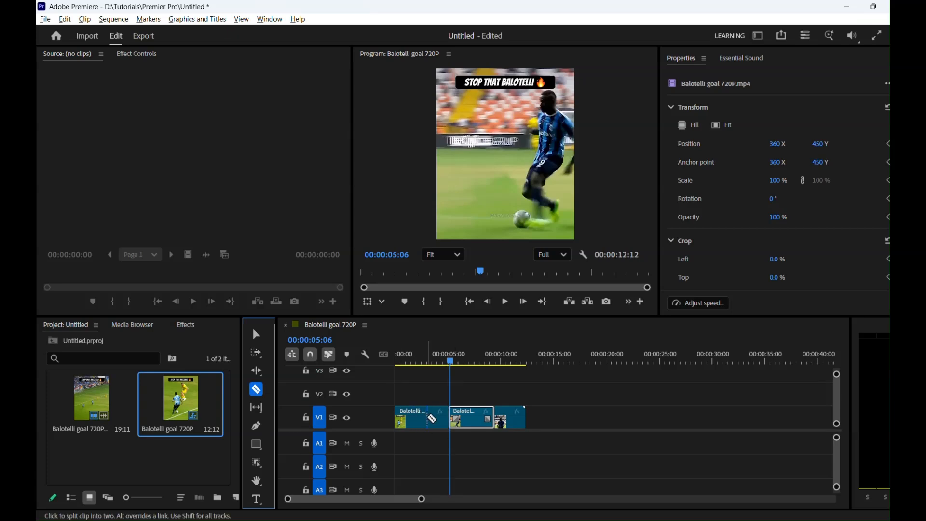
left_click(442, 362)
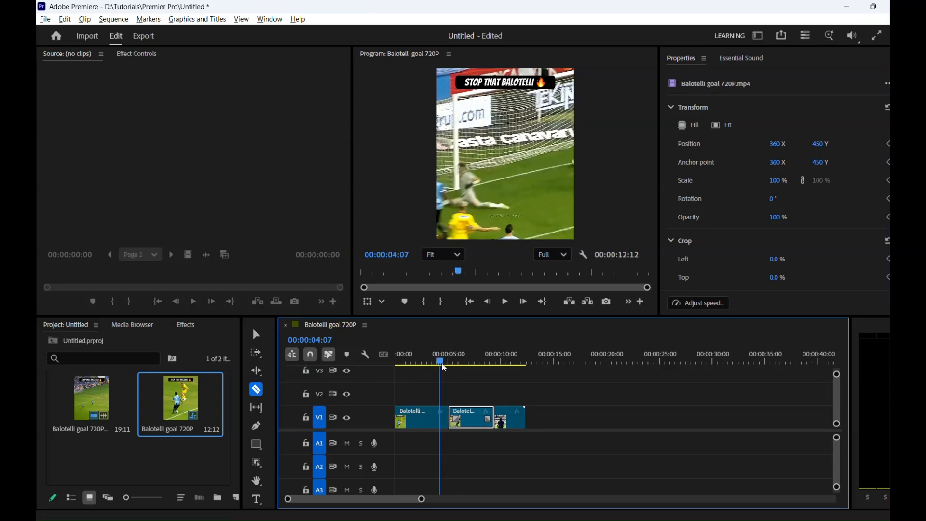
mouse_move(445, 368)
left_mouse_down()
mouse_move(457, 365)
mouse_move(438, 369)
mouse_move(452, 365)
mouse_move(449, 373)
left_mouse_up()
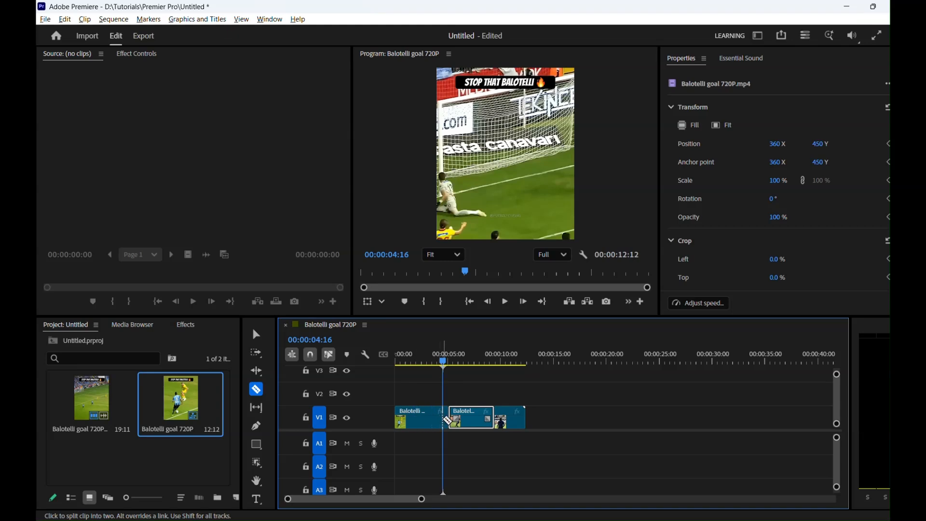
left_click(443, 418)
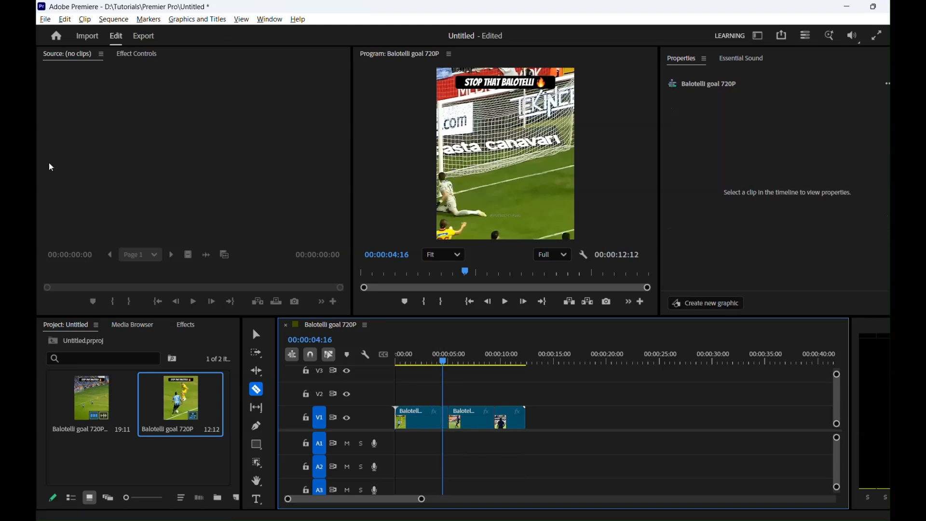
Step: Ripple delete the short leftover piece between the 00:00:04:16 cut and the next segment on V1
left_click(257, 333)
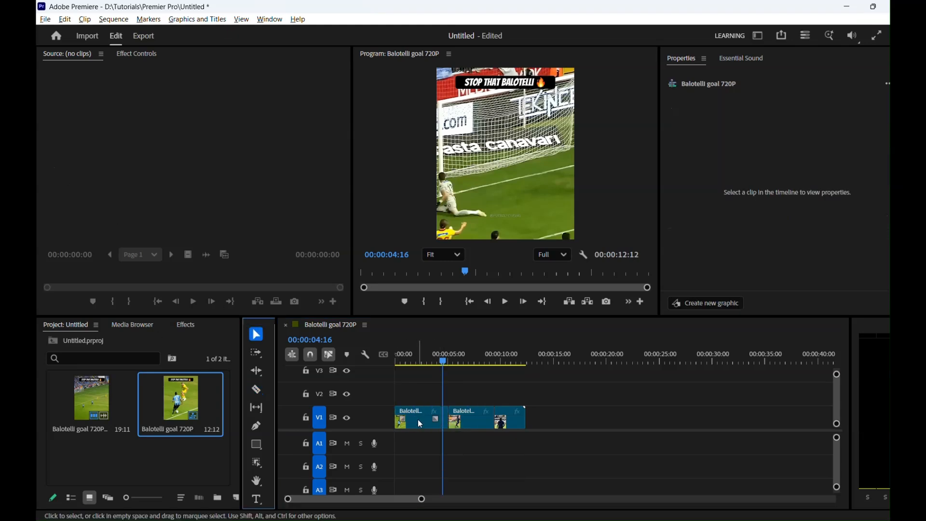
left_click(449, 423)
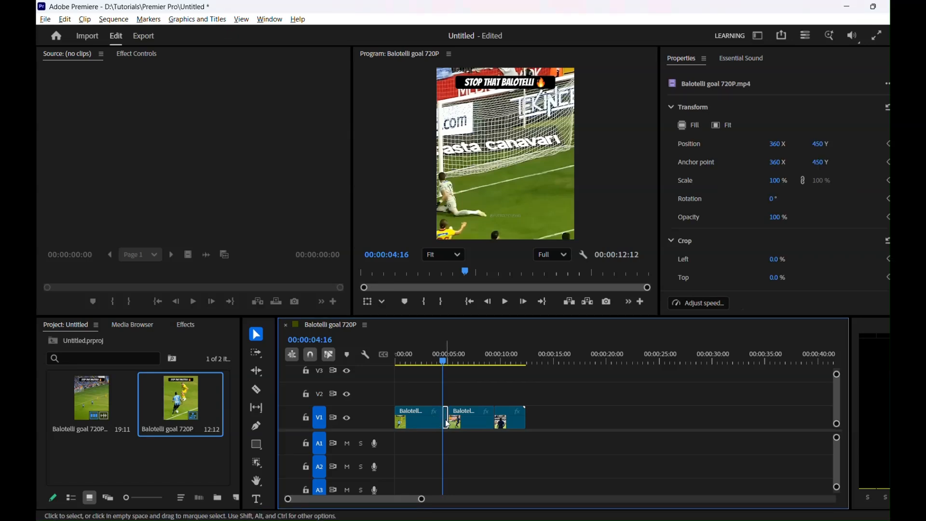
left_click(626, 433)
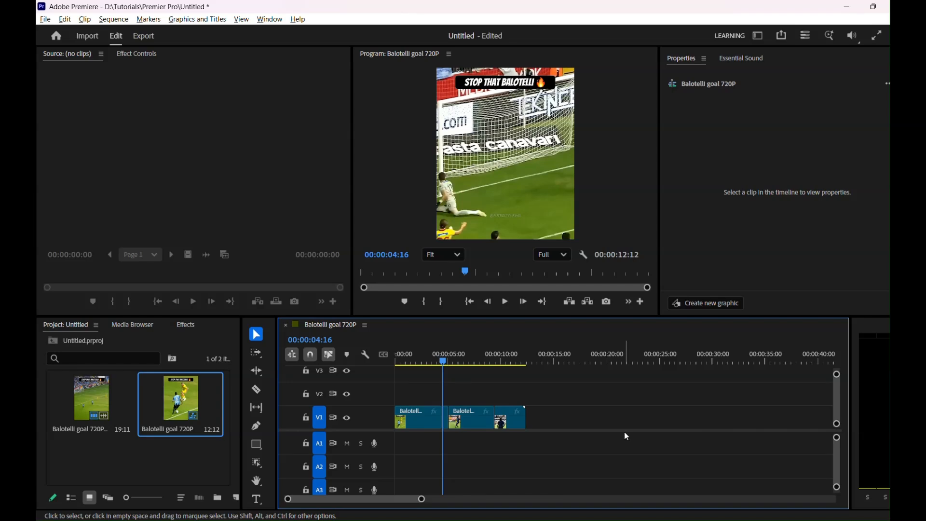
left_click(447, 423)
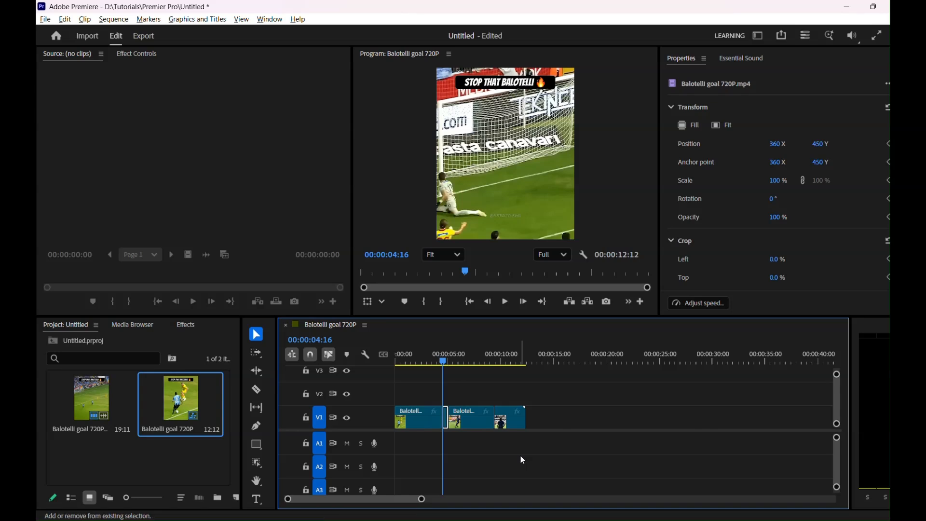
key("shift+Delete")
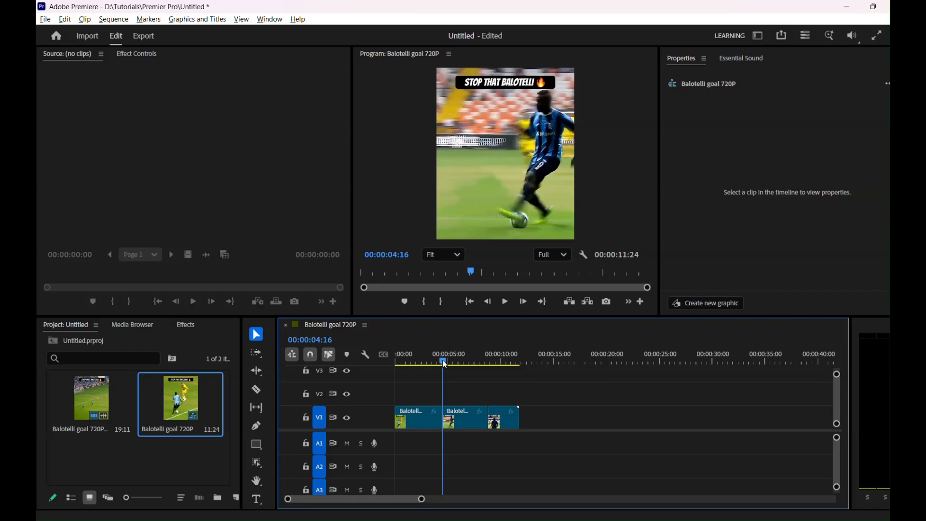
Step: Play the trimmed sequence from 00:00:00:00 to review the cuts
left_click_drag(444, 366, 380, 358)
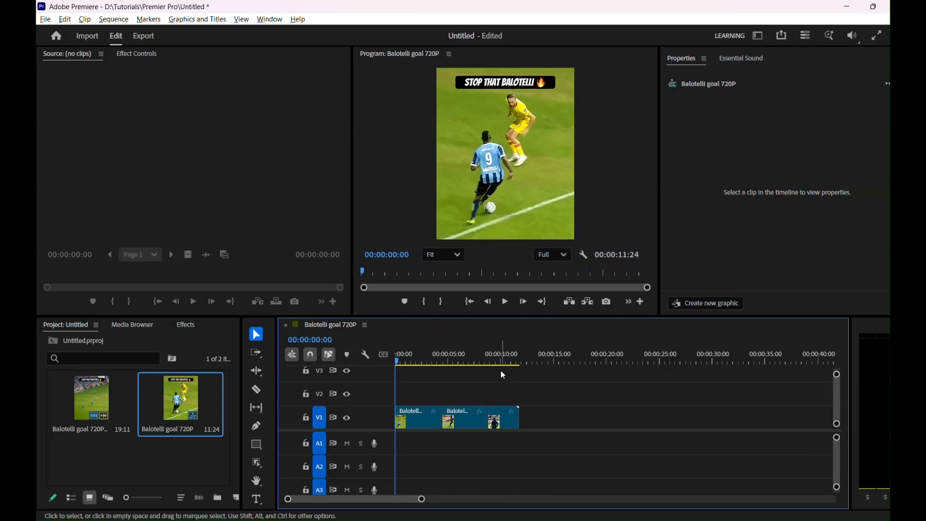
key("space")
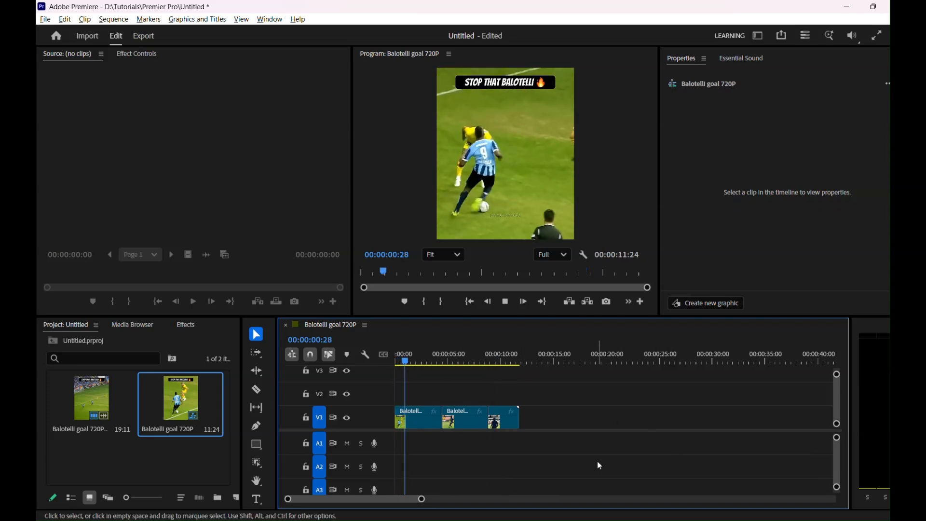